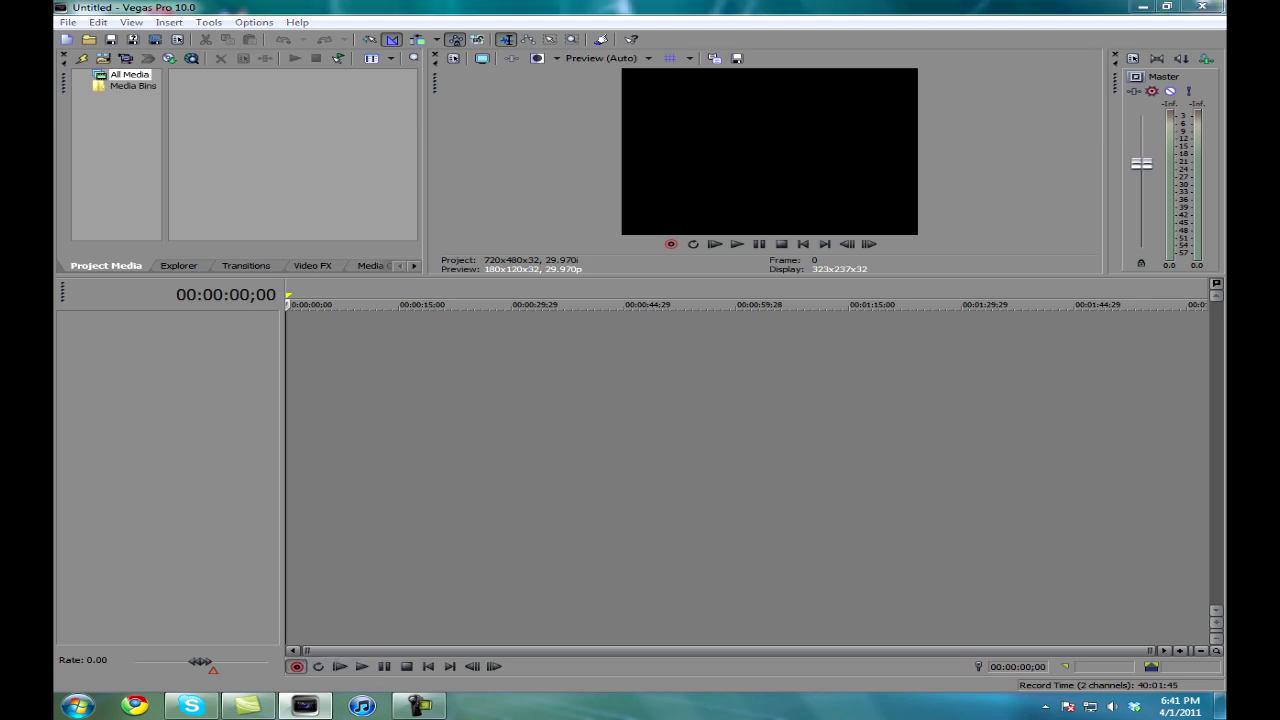
Step: Record an audio take on a new track, storing the recorded file in the Desktop folder, and keep it
left_click(296, 666)
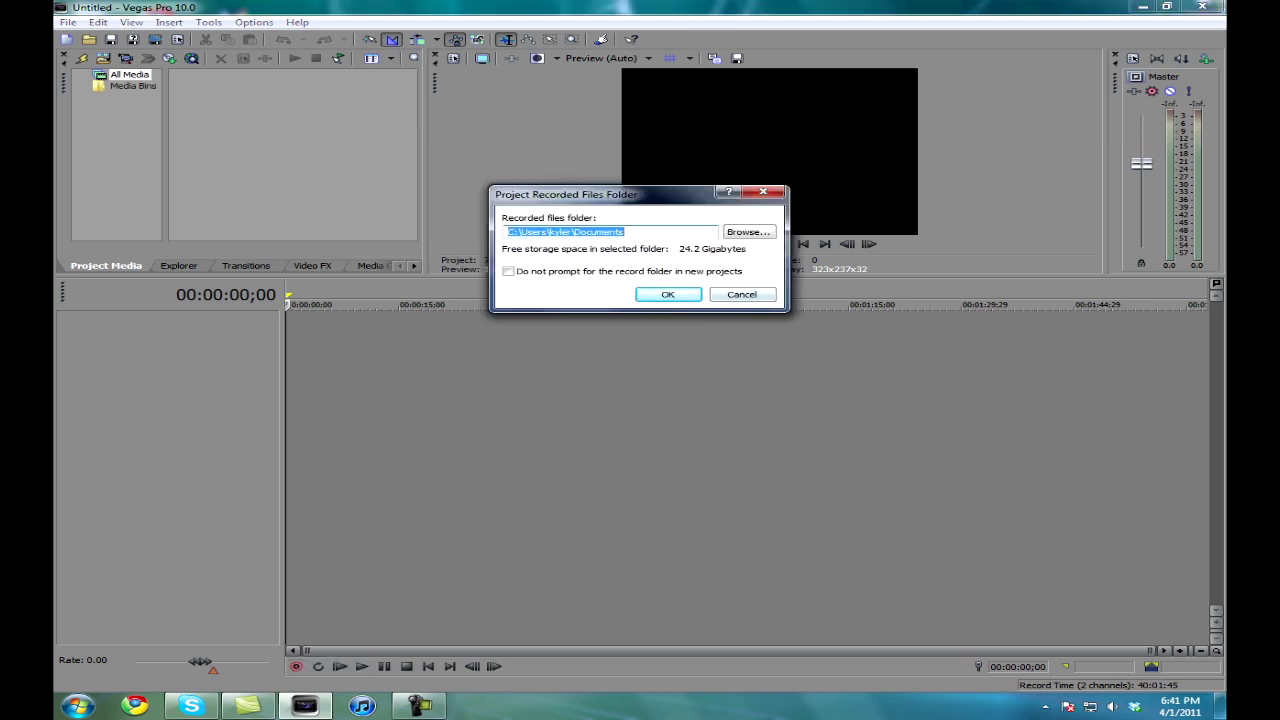
left_click(749, 231)
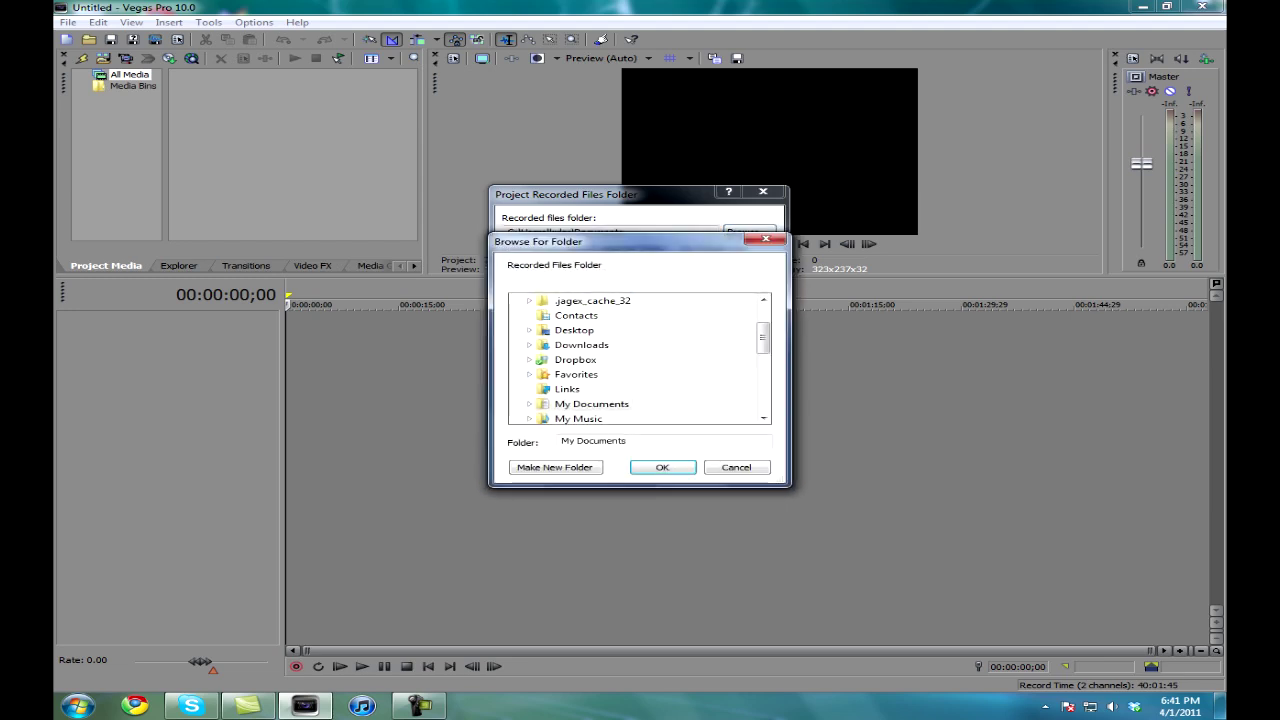
scroll(636, 358, "up", 2)
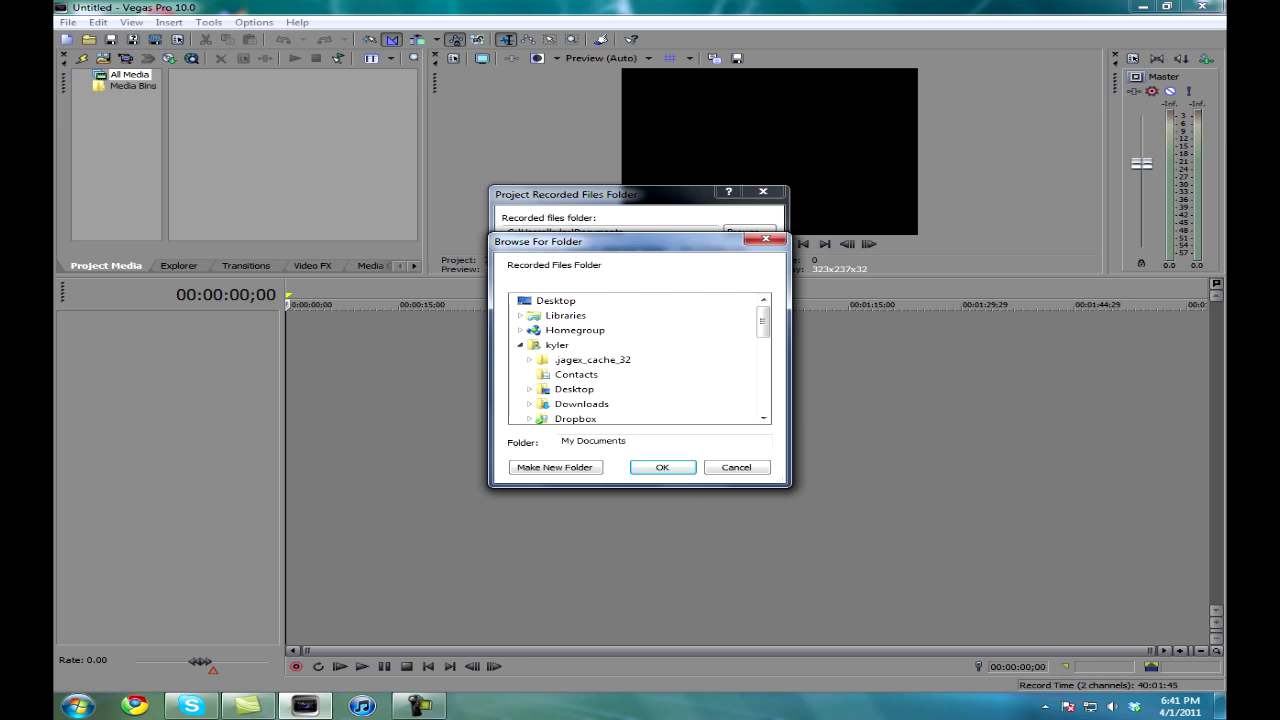
left_click(555, 300)
key("Return")
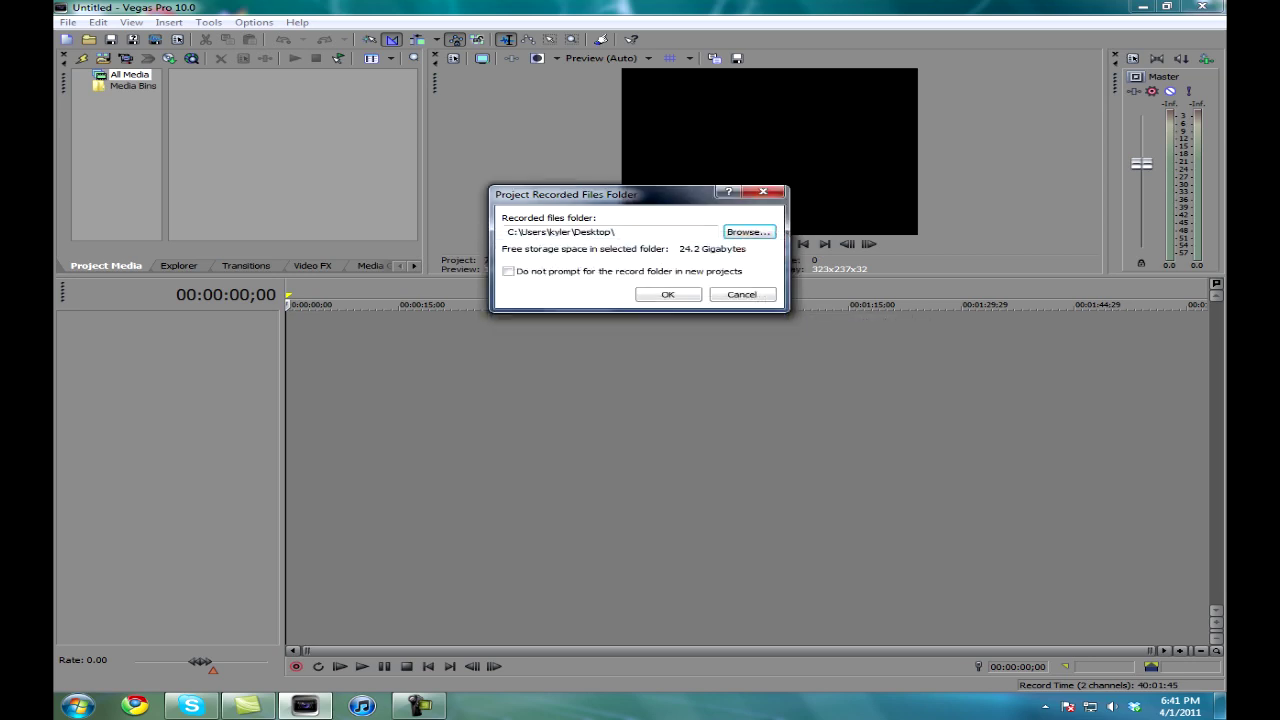
key("Return")
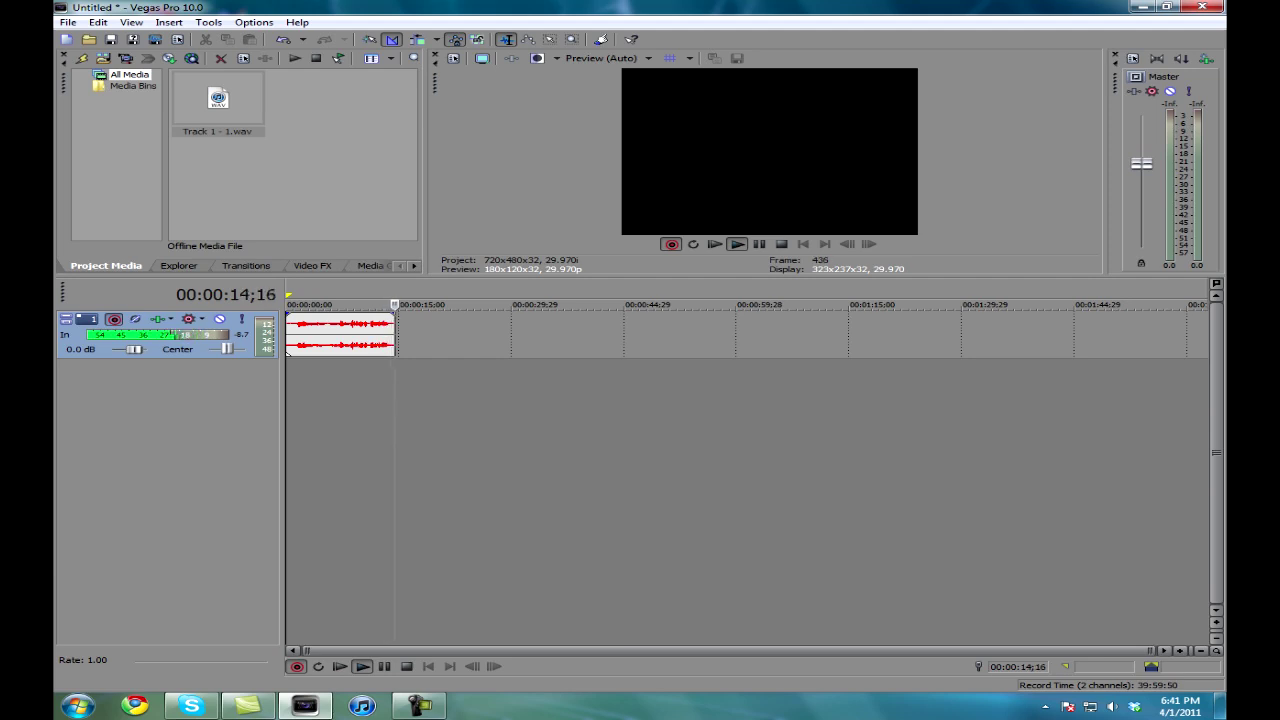
key("space")
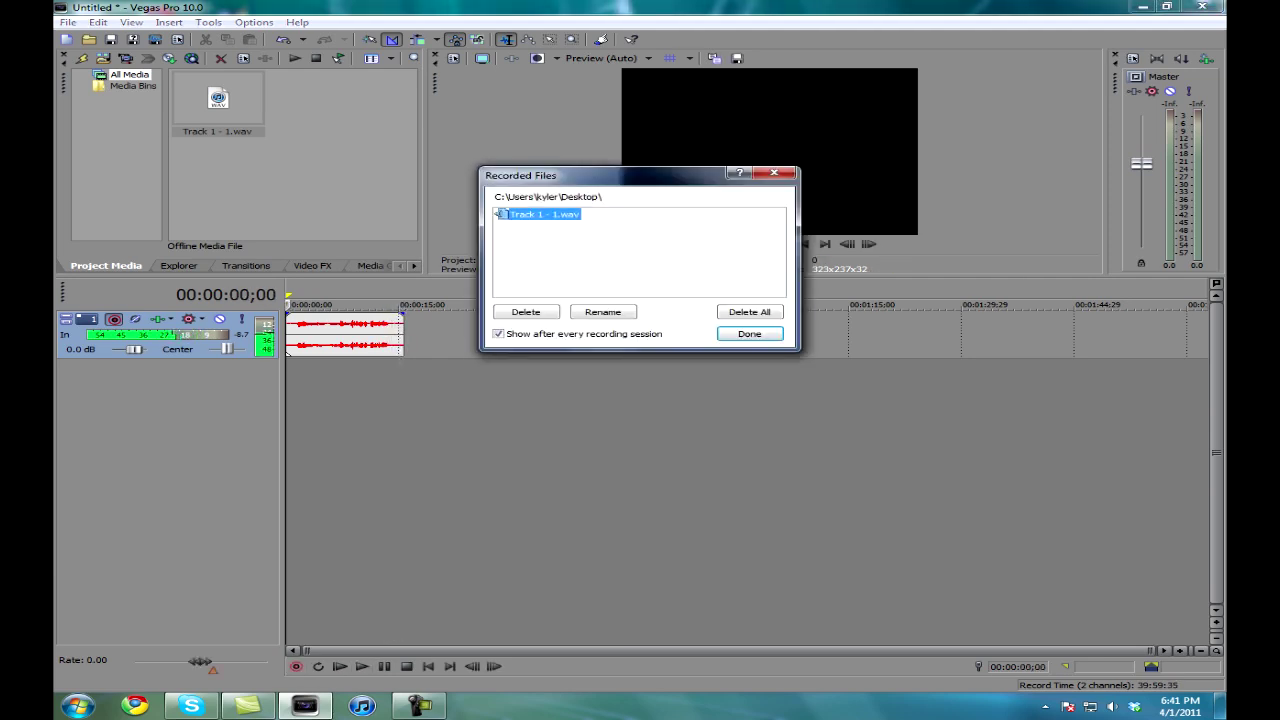
key("Return")
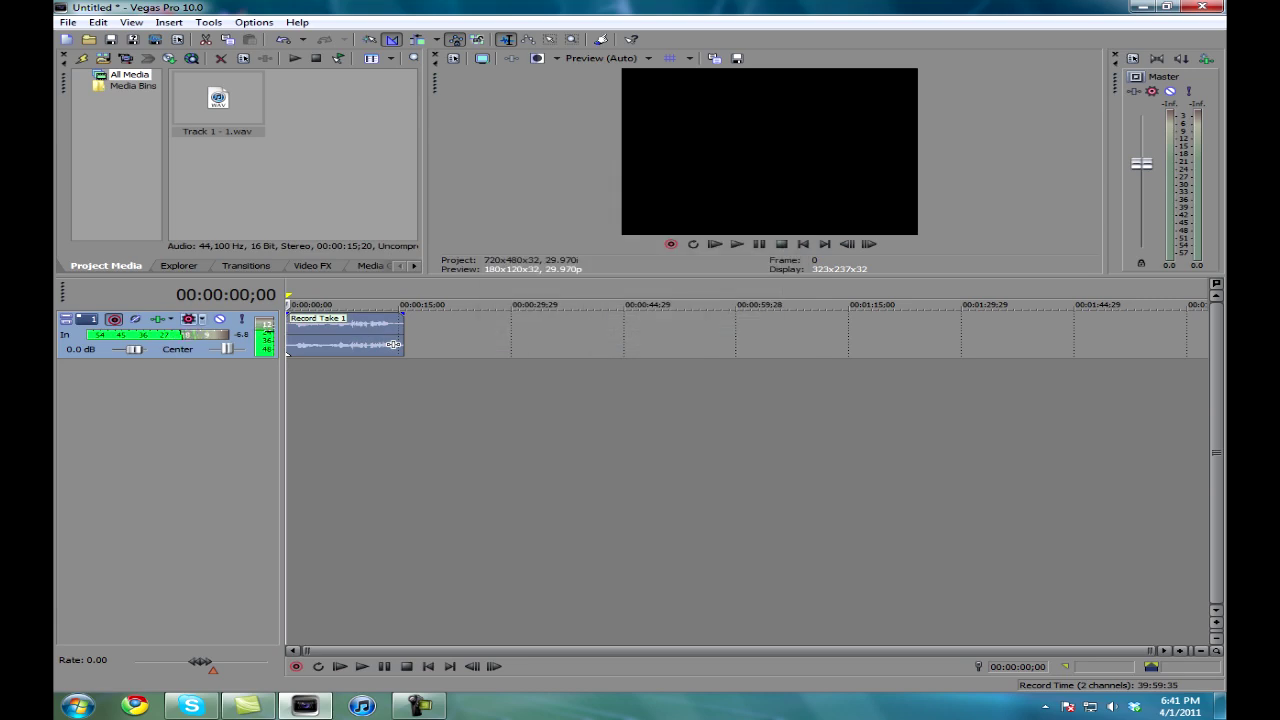
Step: Add the GSnap VST plug-in to the end of Track 1's audio effects chain
left_click(157, 319)
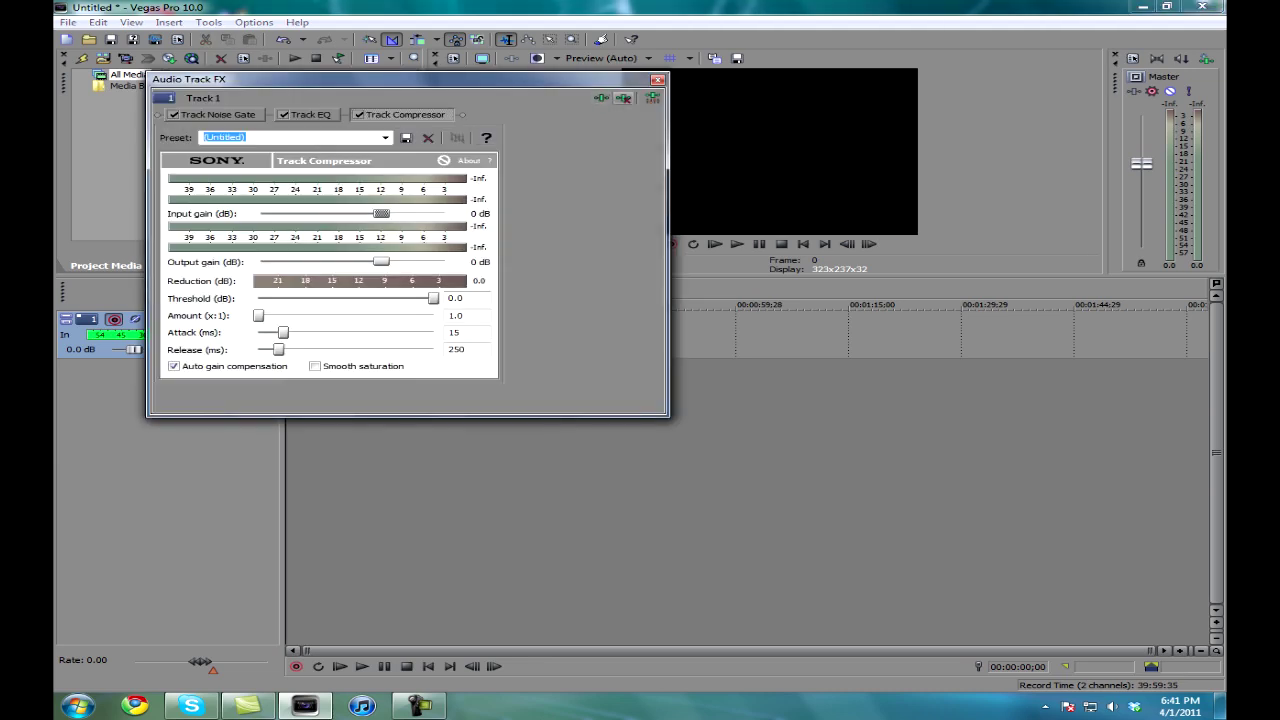
left_click(652, 98)
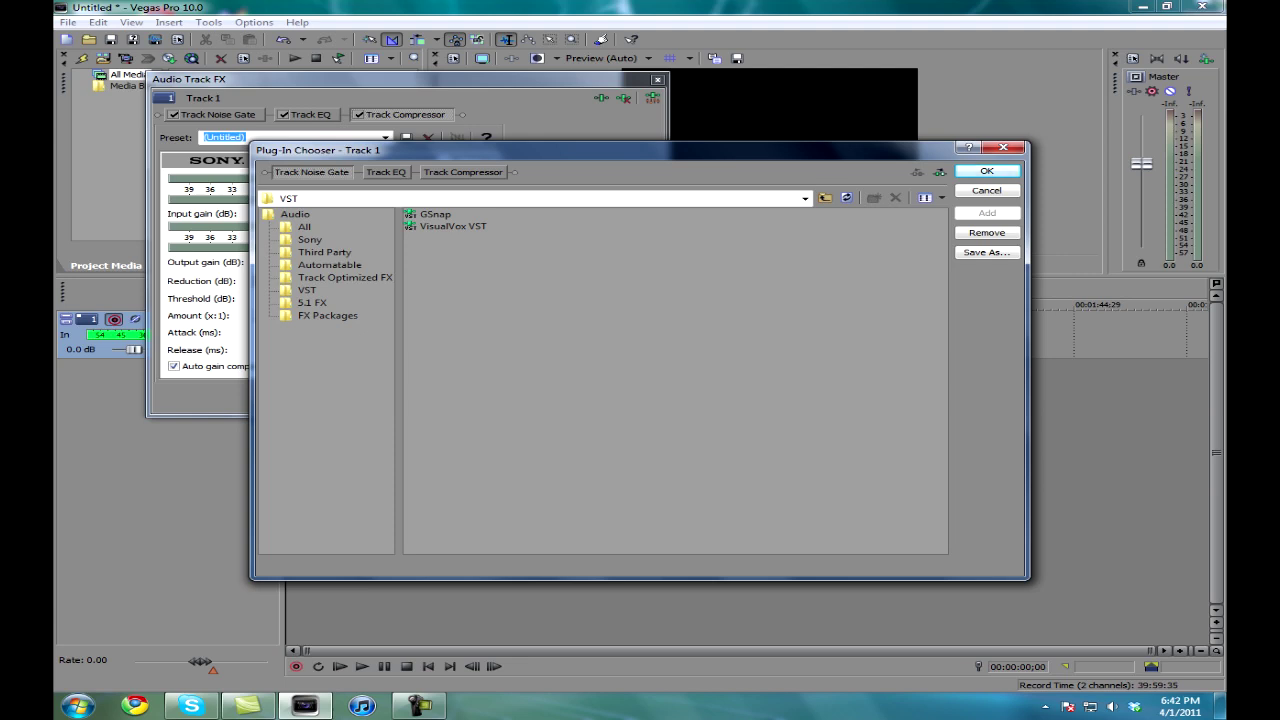
double_click(435, 214)
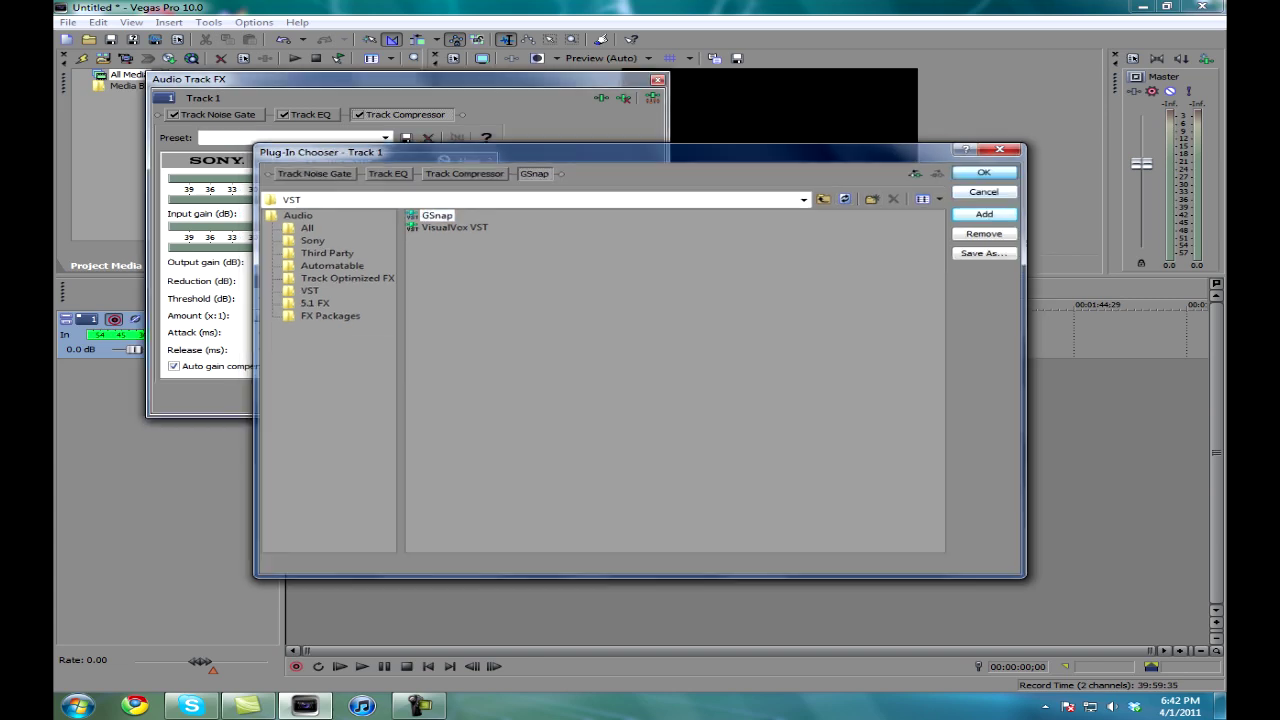
left_click(986, 170)
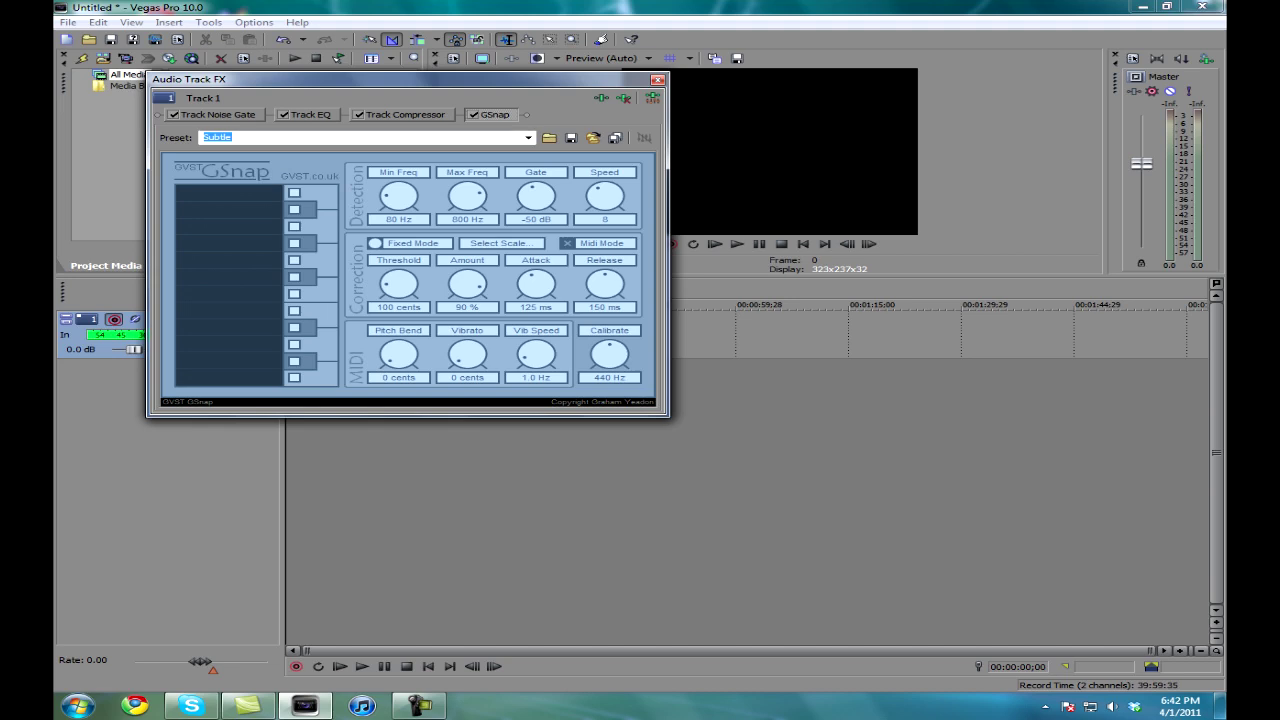
Step: Load the autotune.fxp VST preset into GSnap
left_click(528, 137)
key("Escape")
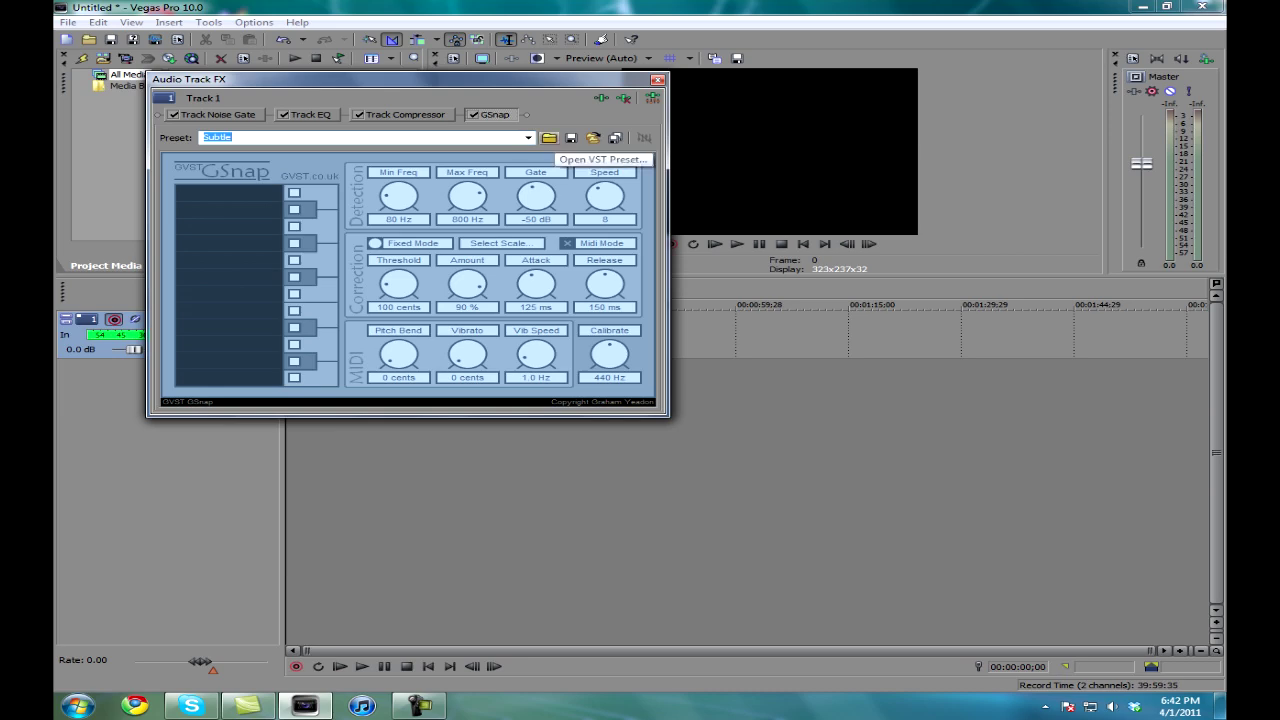
left_click(549, 137)
type("autotune")
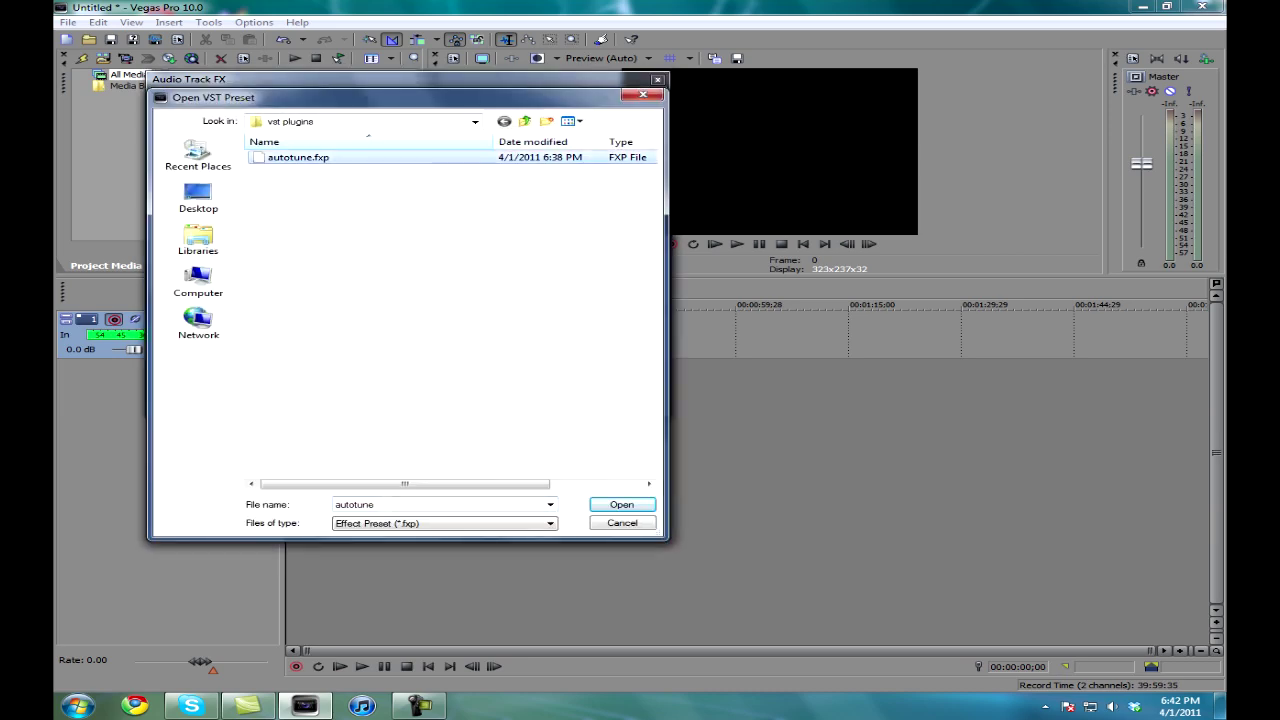
key("Return")
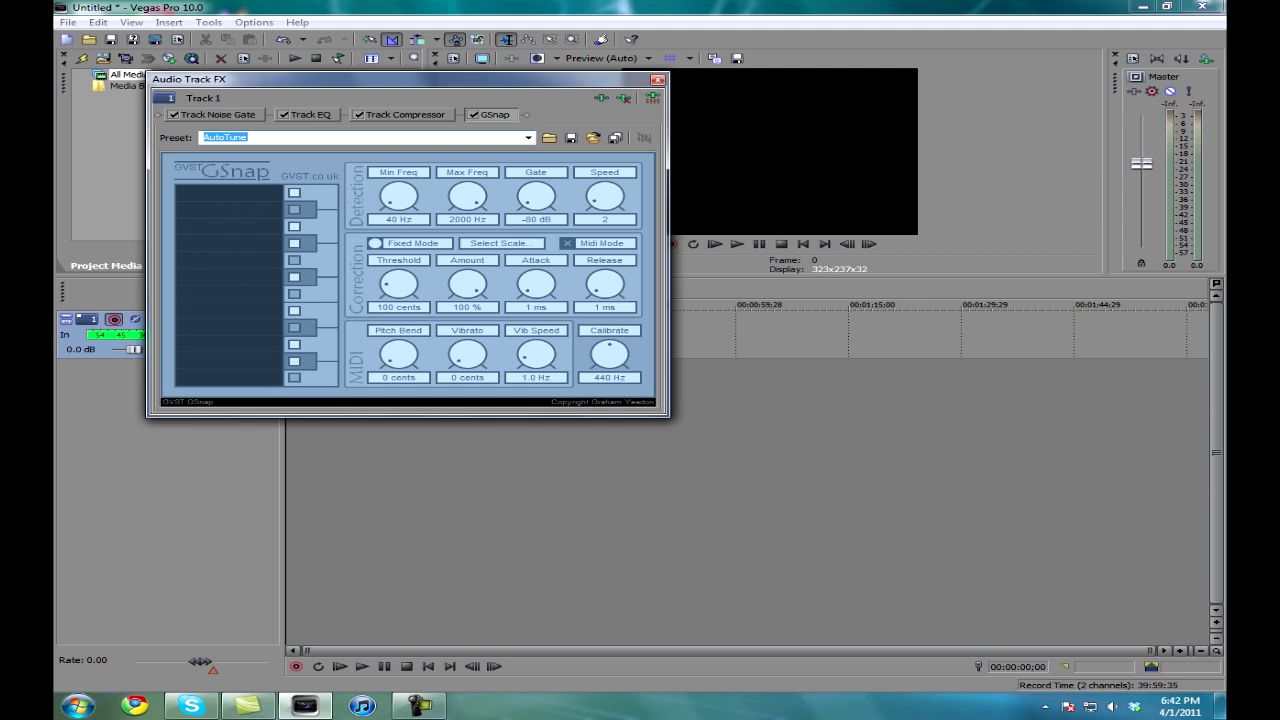
Step: Set GSnap's scale to D# Major with Set Threshold to Fill Gaps enabled, and play the recorded take back
left_click(501, 243)
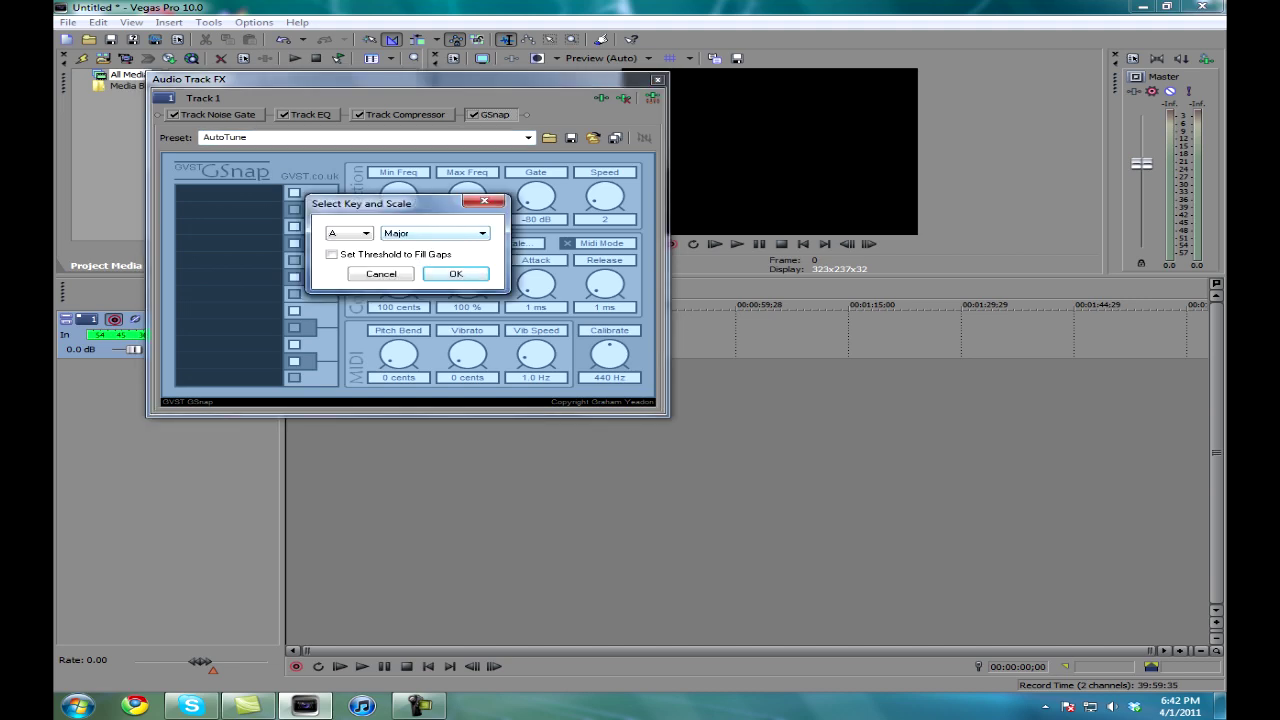
left_click_drag(385, 203, 258, 190)
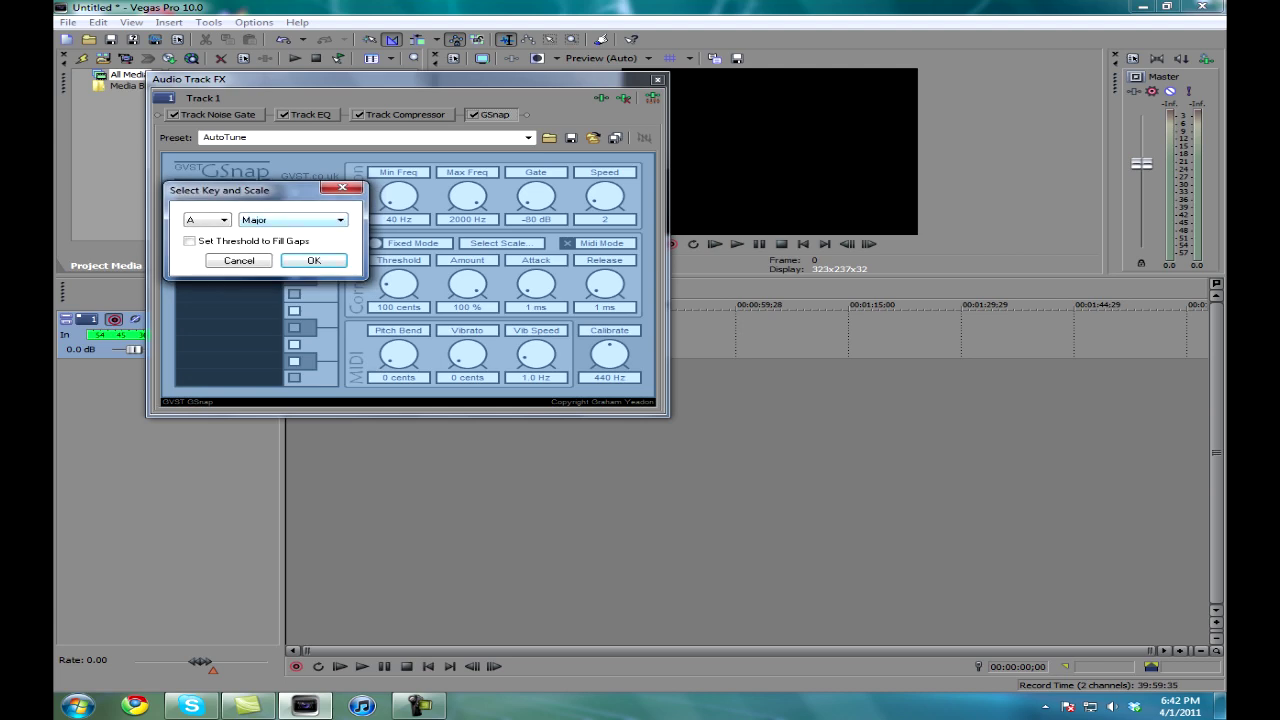
left_click(207, 219)
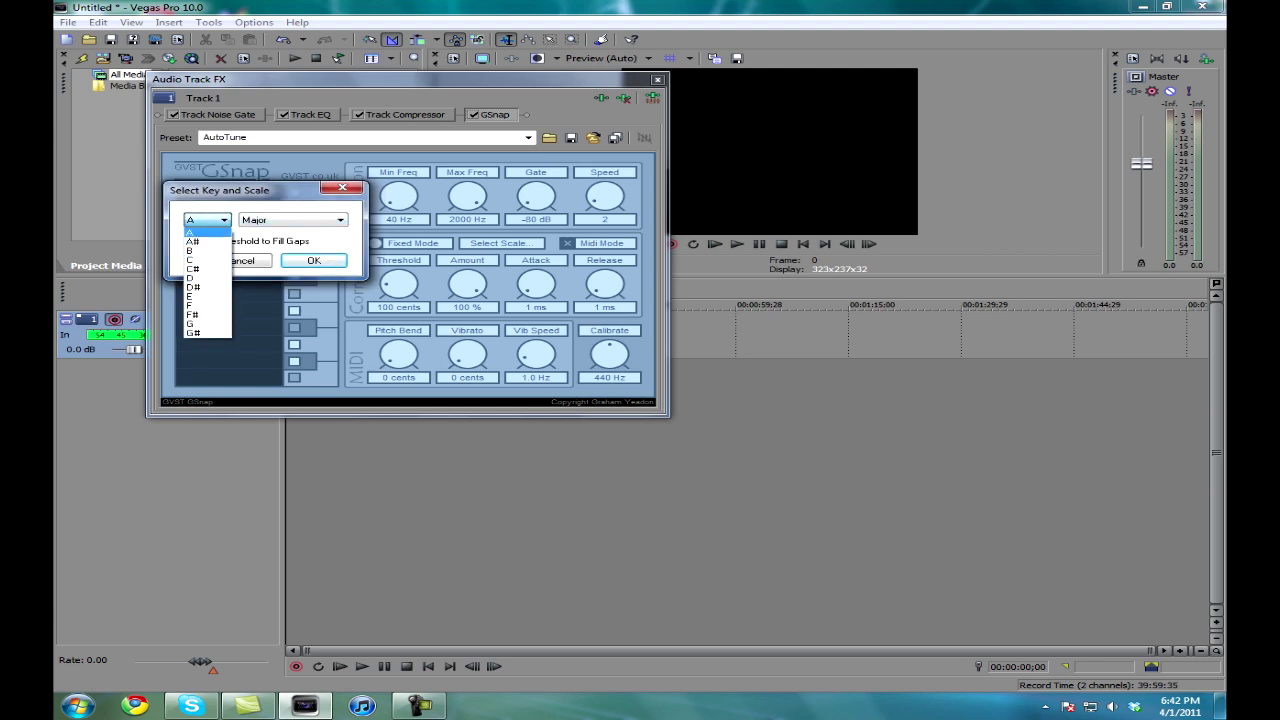
left_click(207, 231)
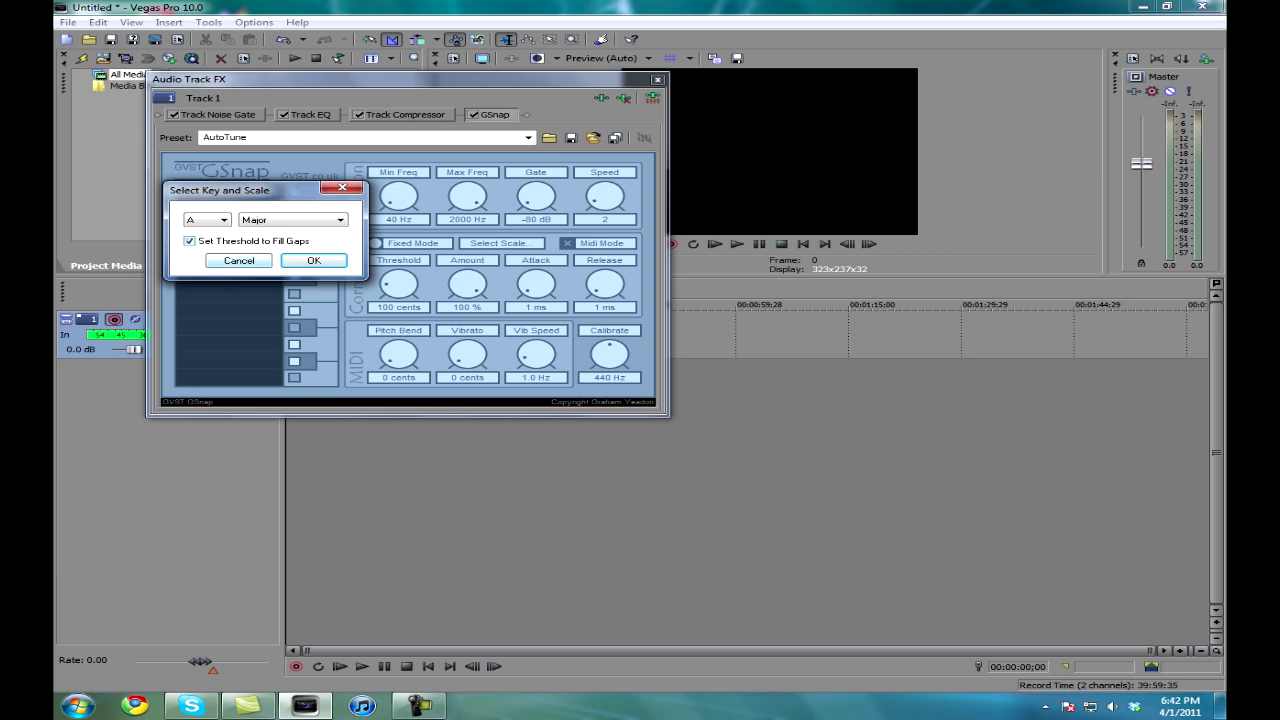
left_click(207, 219)
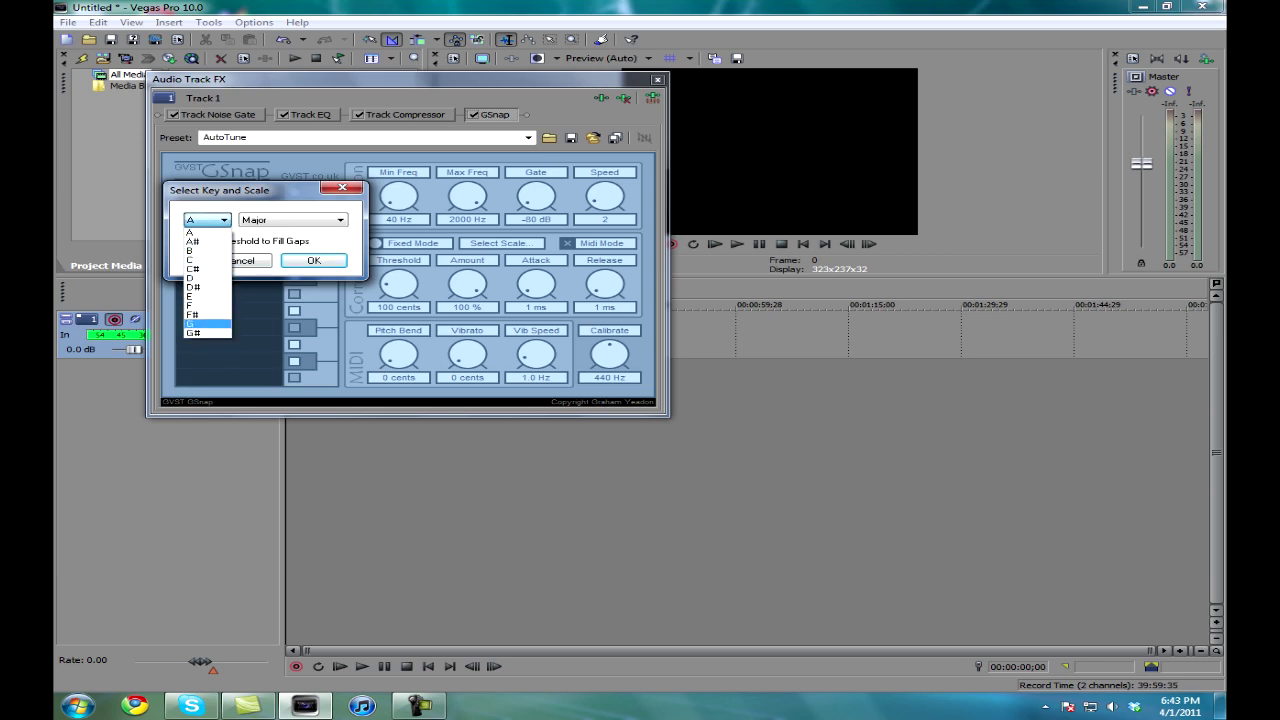
left_click(207, 287)
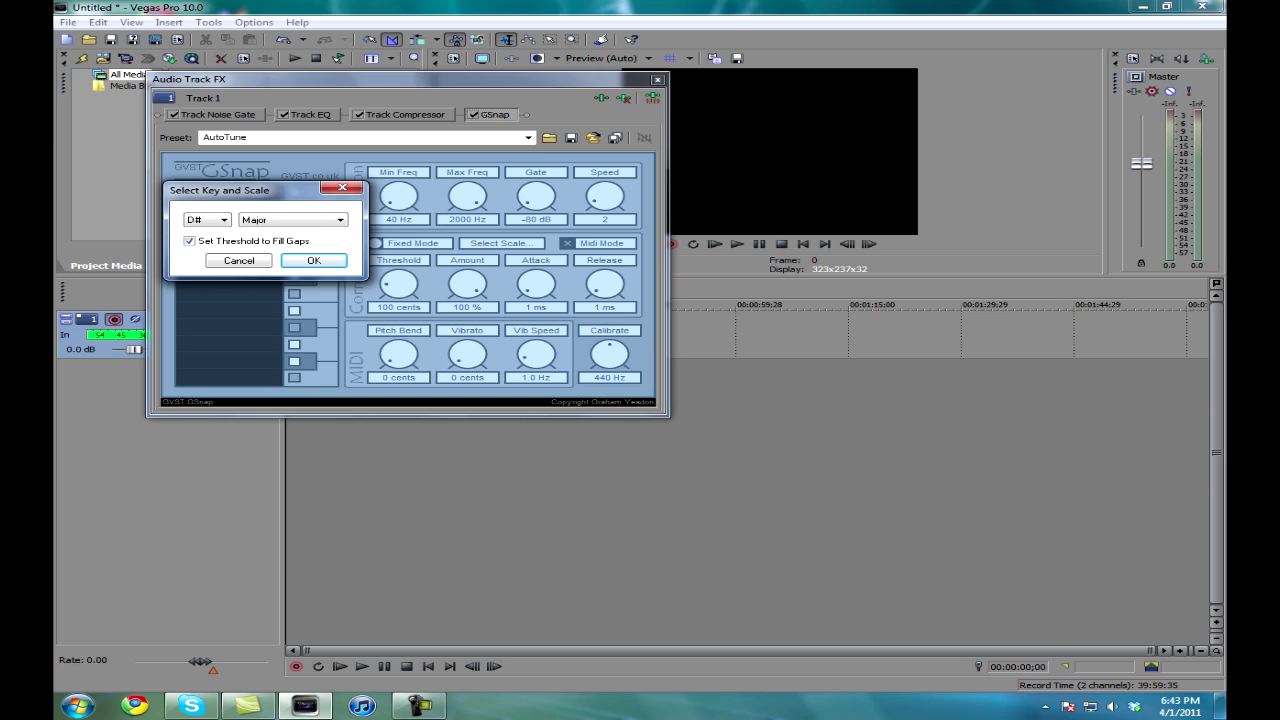
left_click(313, 260)
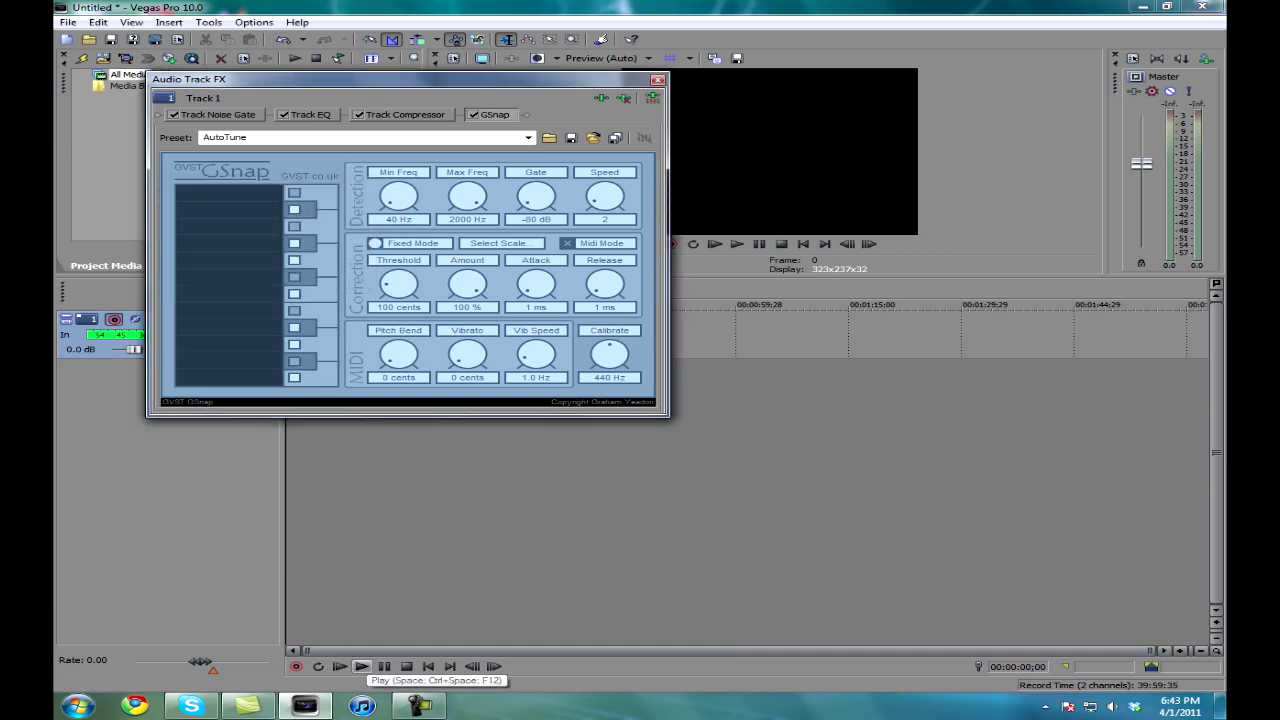
left_click(362, 666)
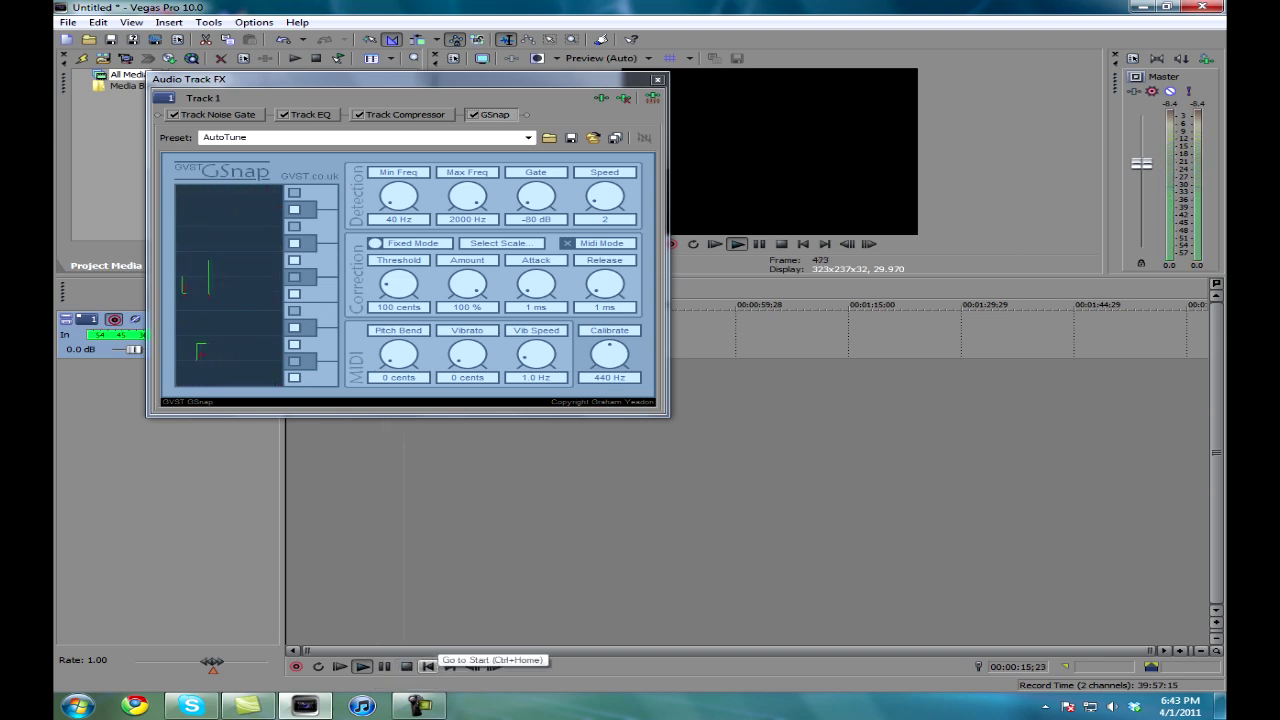
left_click(428, 666)
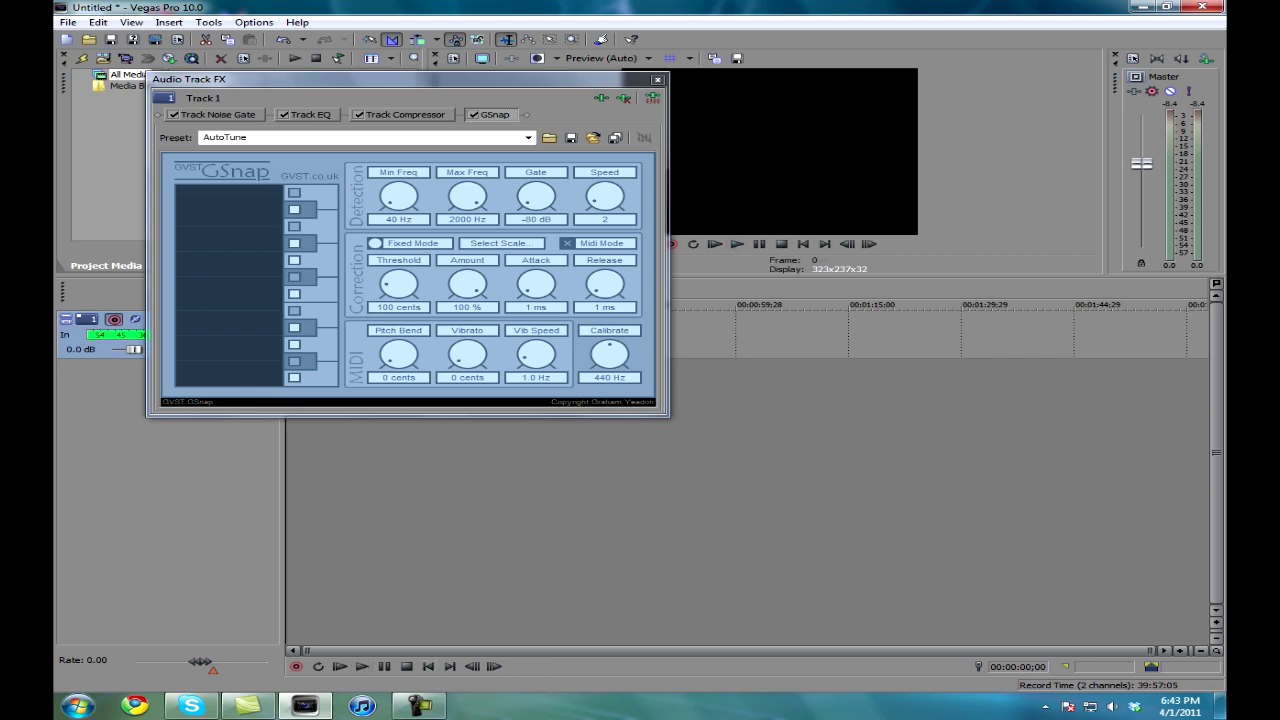
Step: Set GSnap's scale to G Major and play the recorded take back
left_click(501, 243)
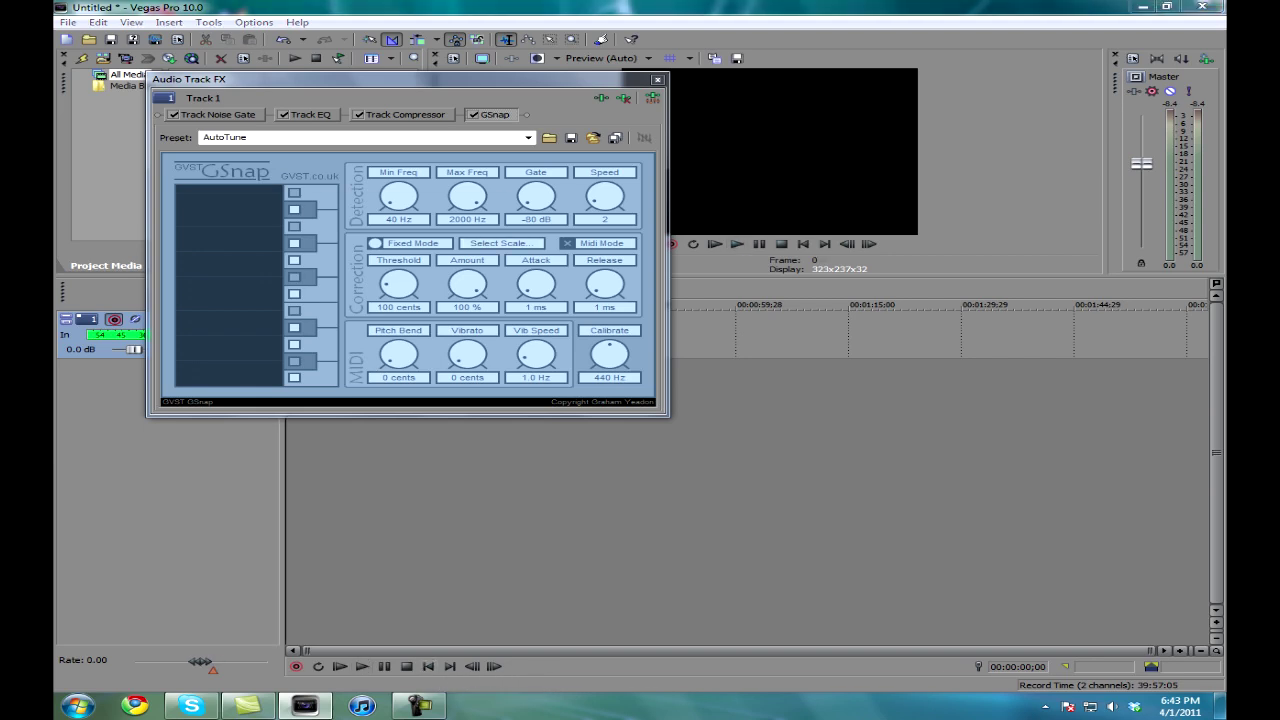
left_click(348, 233)
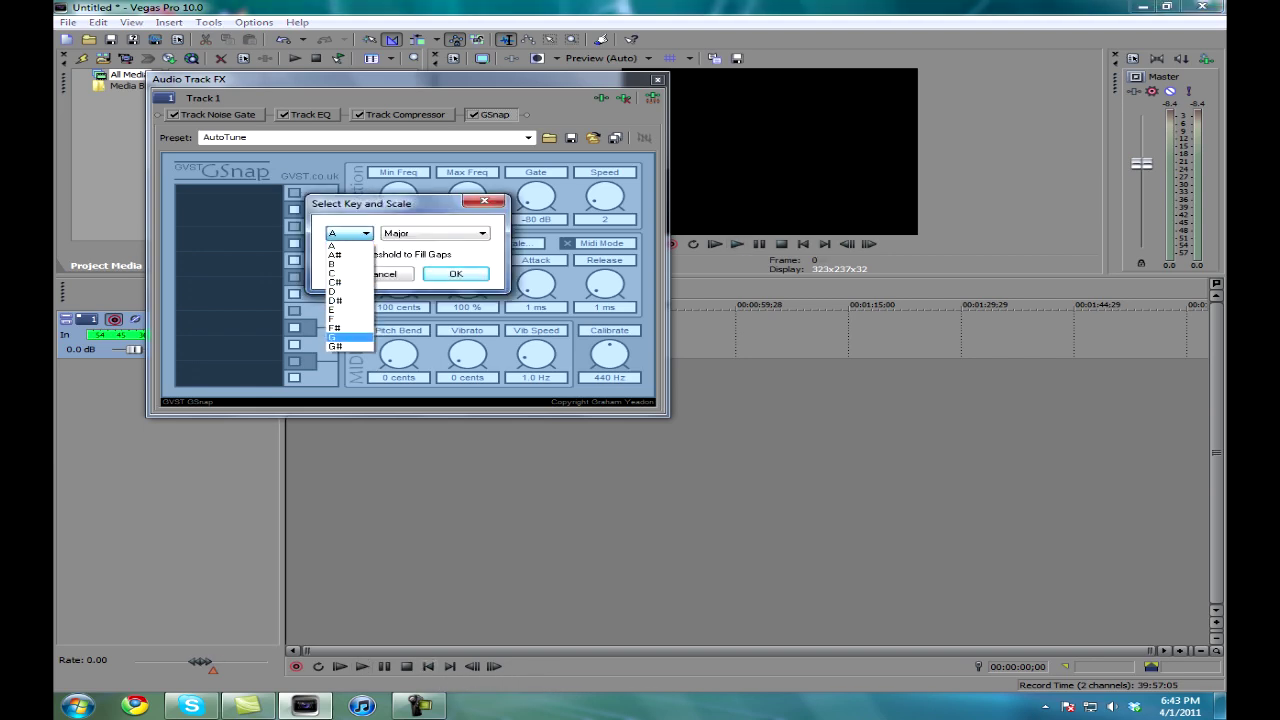
left_click(336, 337)
left_click(455, 273)
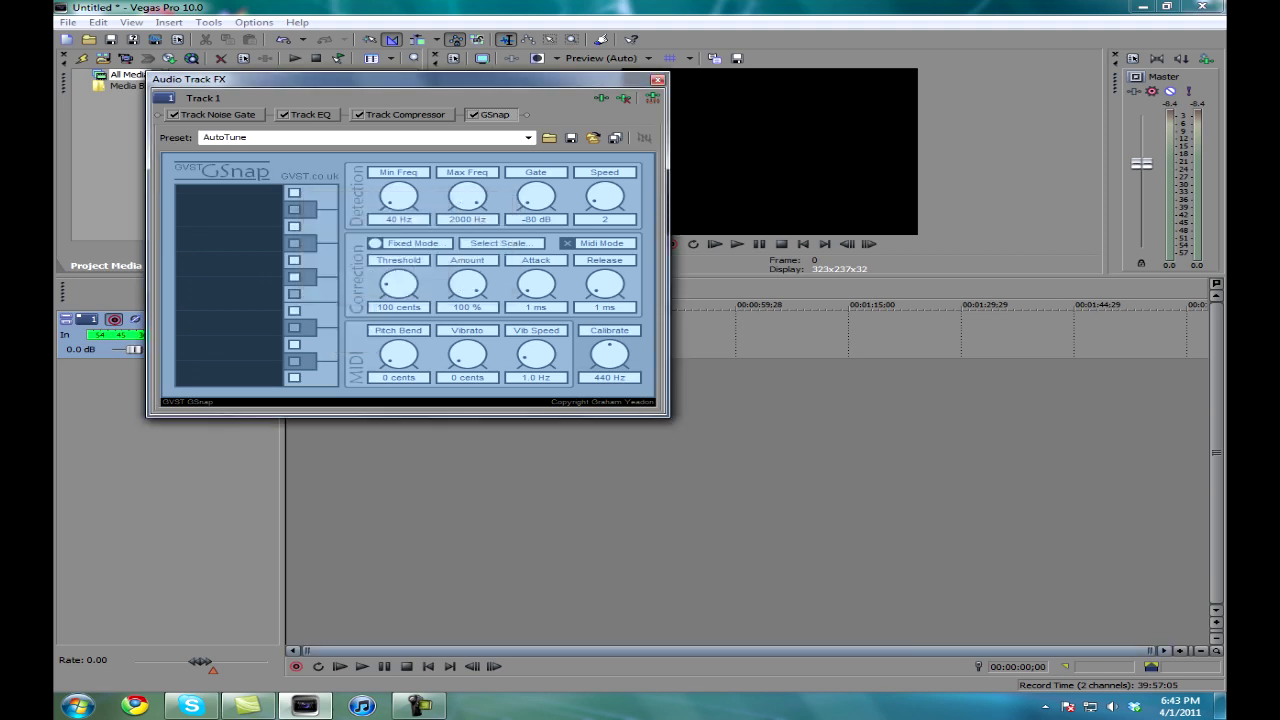
left_click(361, 666)
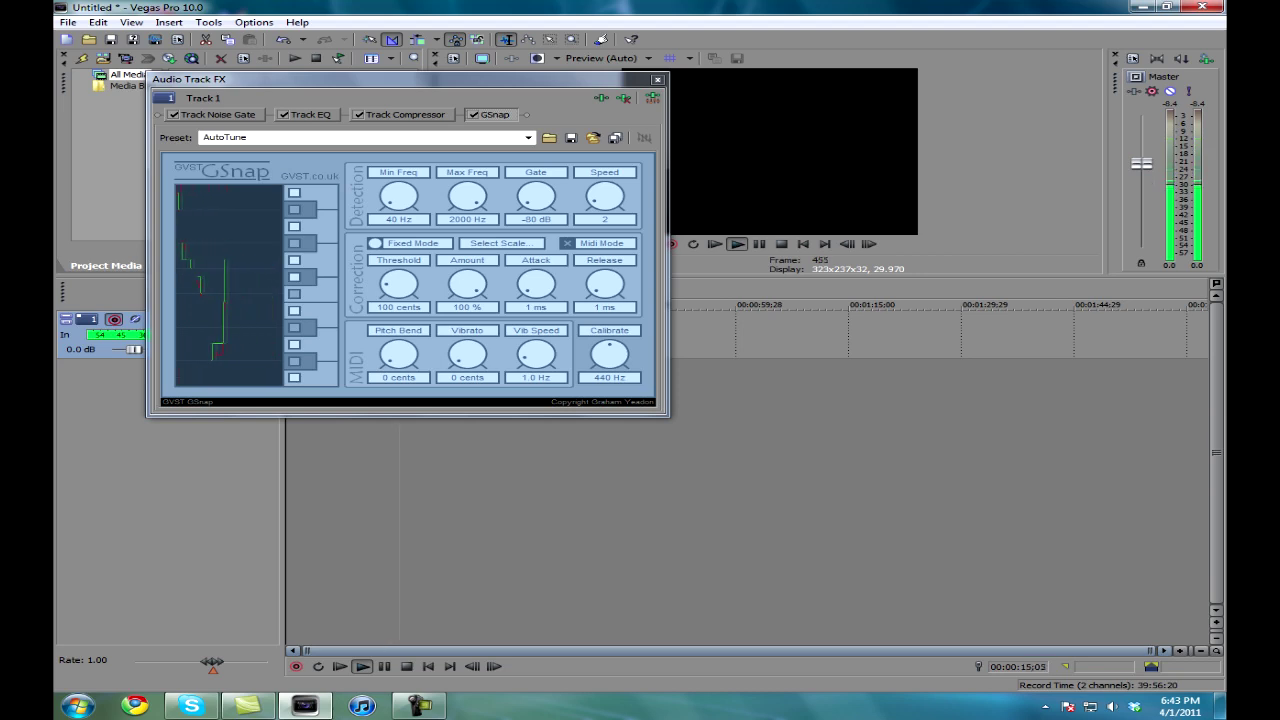
key("space")
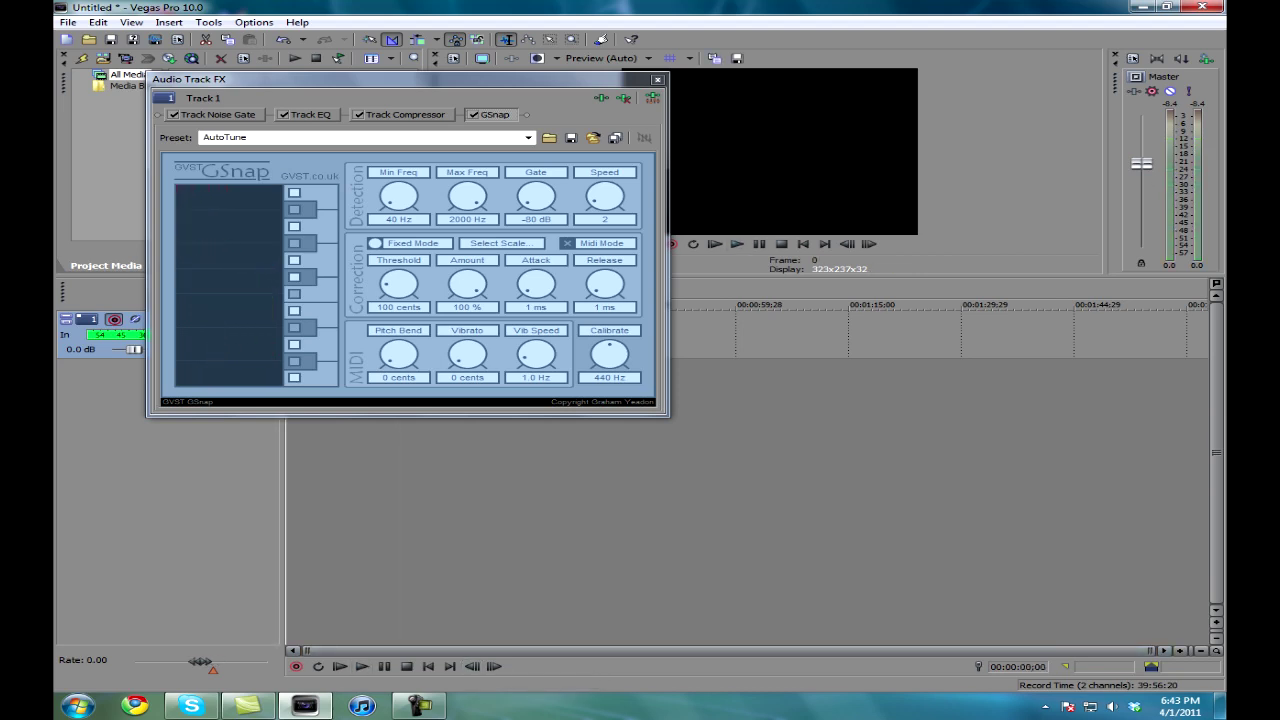
left_click(505, 243)
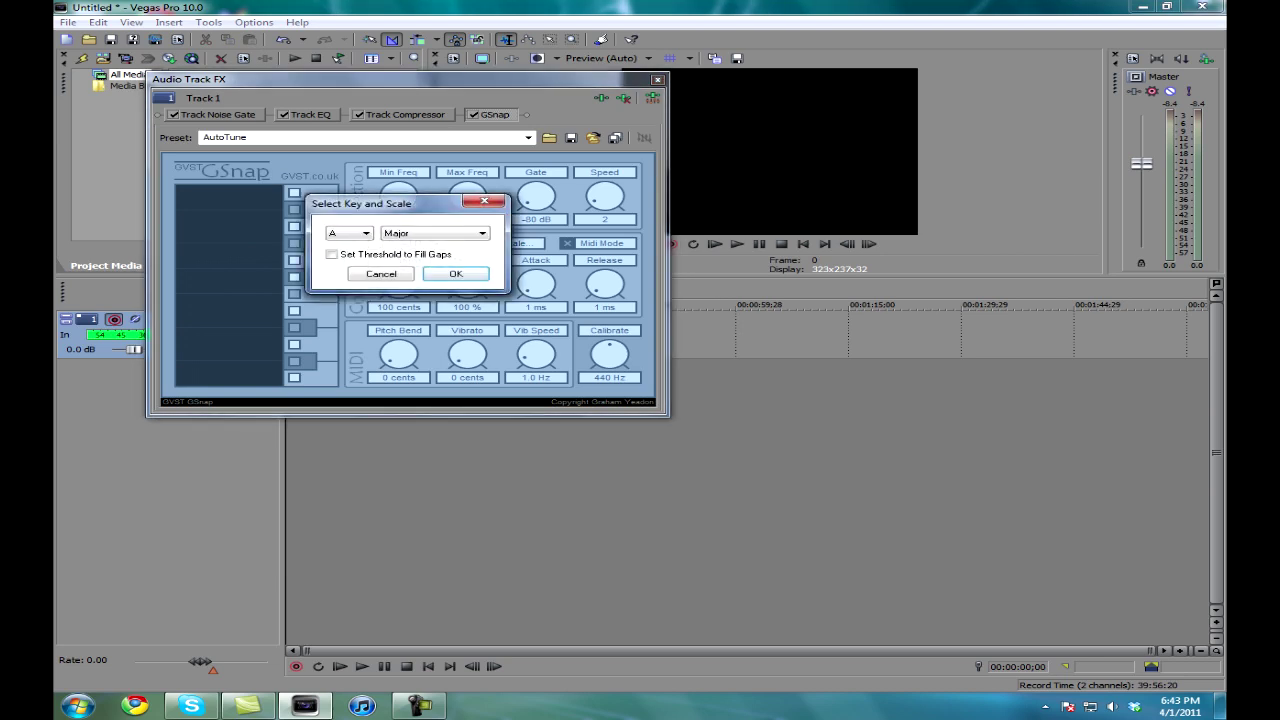
left_click(364, 233)
left_click(348, 246)
left_click(380, 273)
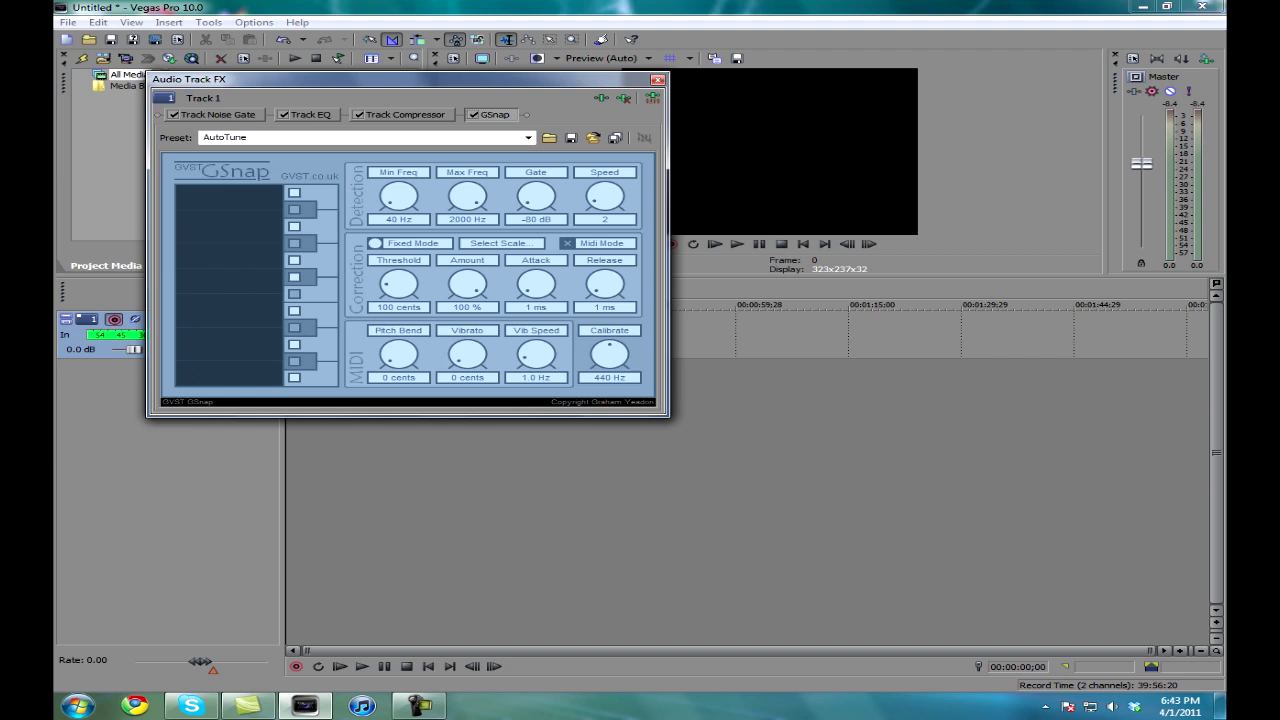
Step: Open GSnap's key and scale selection
left_click(501, 243)
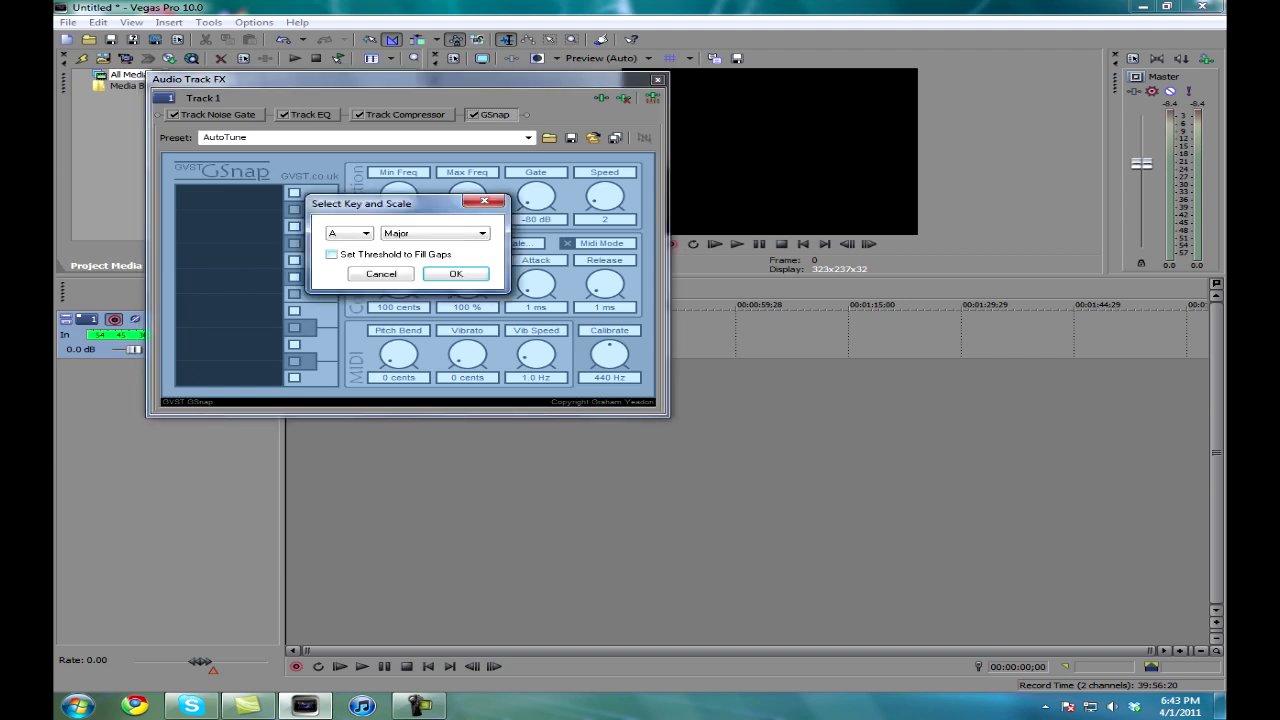